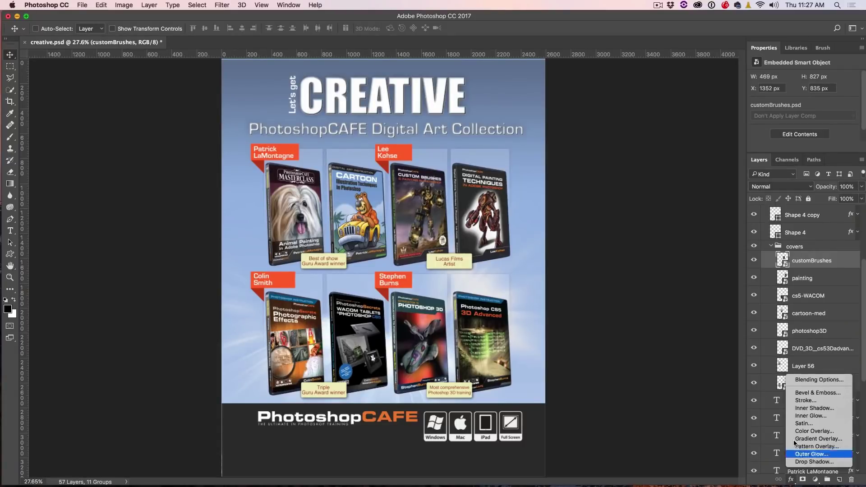
- Add a drop shadow to the customBrushes cover with spread 0, distance 48 px and 16° angle
{"action": "left_click", "coordinate": [804, 462]}
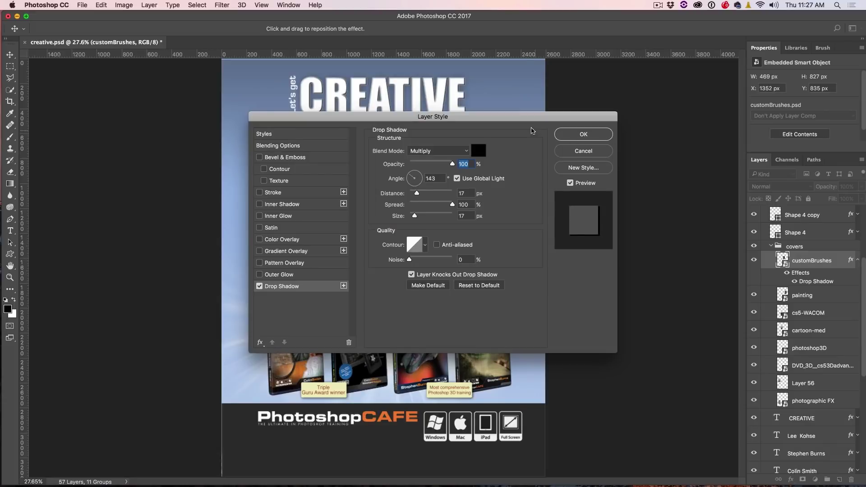
{"action": "left_click_drag", "start_coordinate": [525, 121], "coordinate": [747, 72]}
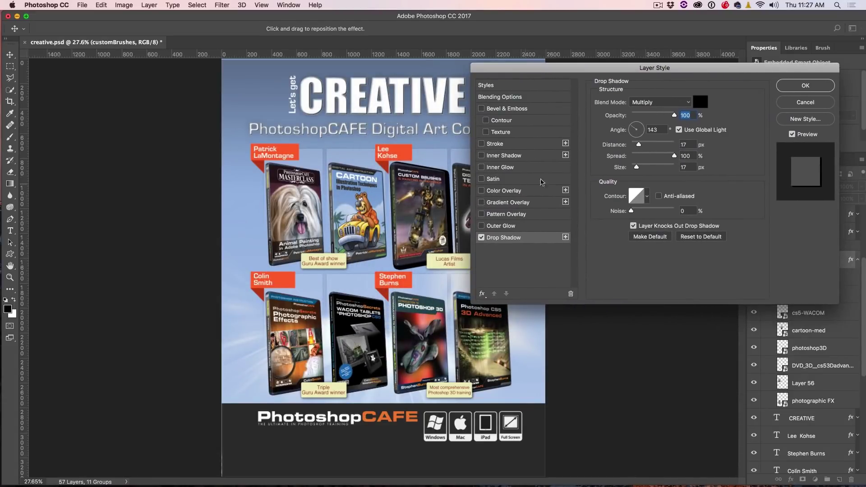
{"action": "left_click_drag", "start_coordinate": [674, 157], "coordinate": [632, 156]}
{"action": "mouse_move", "coordinate": [439, 173]}
{"action": "left_mouse_down"}
{"action": "mouse_move", "coordinate": [415, 165]}
{"action": "mouse_move", "coordinate": [431, 171]}
{"action": "mouse_move", "coordinate": [424, 181]}
{"action": "left_mouse_up"}
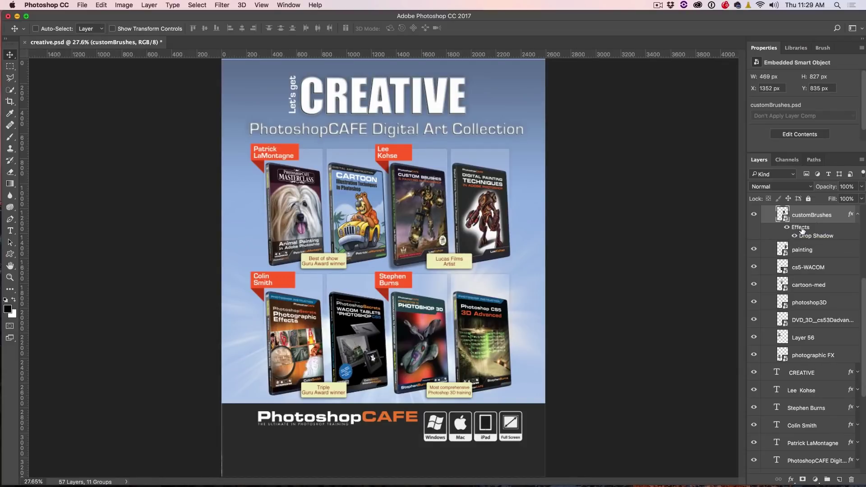
- Copy the customBrushes drop shadow onto the painting cover layer
{"action": "left_click_drag", "start_coordinate": [802, 230], "coordinate": [801, 322]}
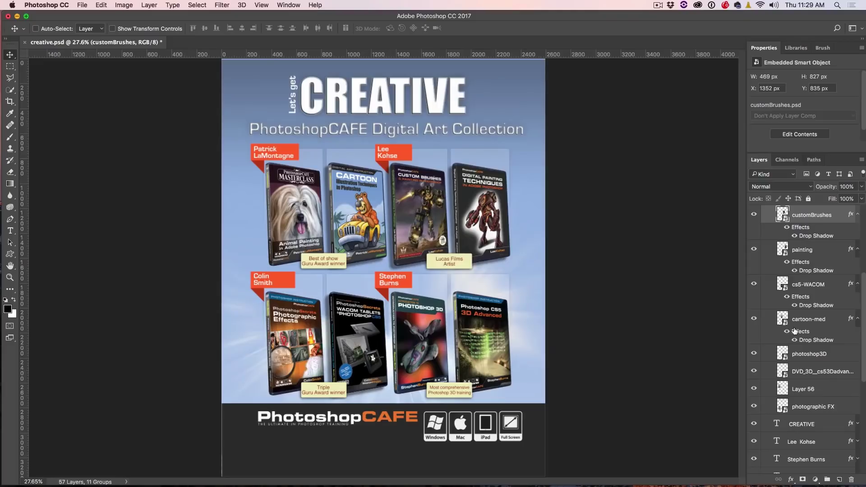
- Copy cartoon-med's layer style and paste it onto photoshop3D through photographic FX
{"action": "right_click", "coordinate": [800, 333]}
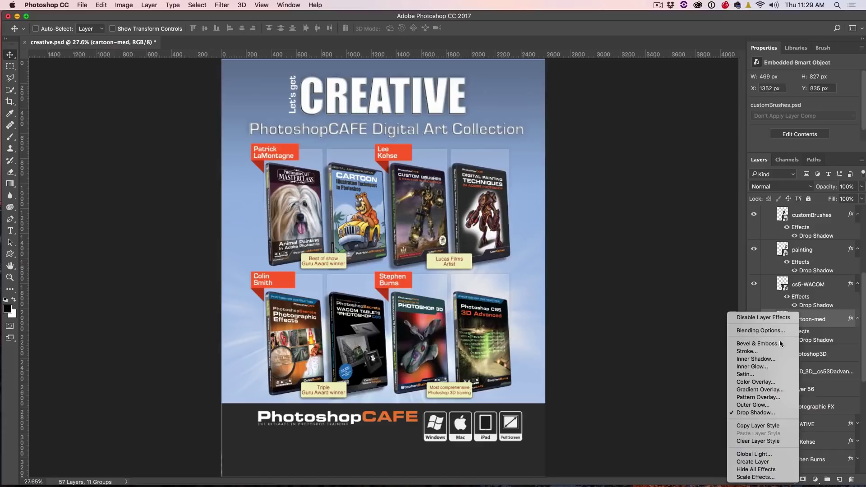
{"action": "left_click", "coordinate": [754, 426]}
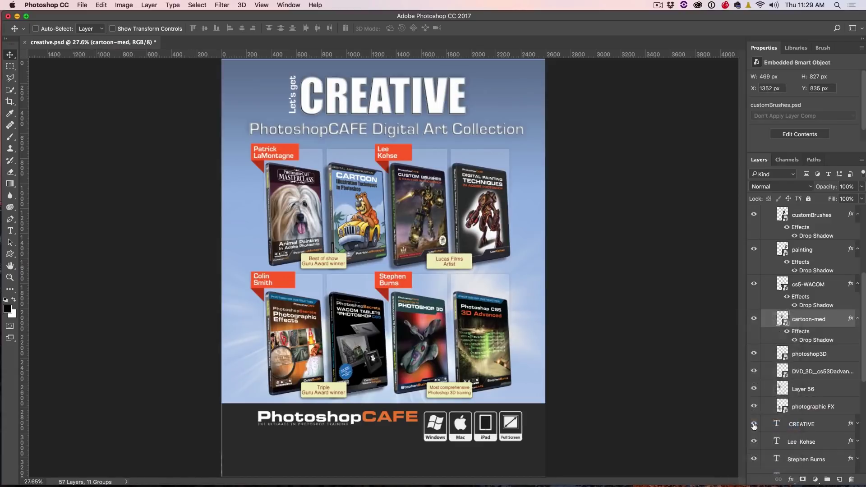
{"action": "left_click", "coordinate": [811, 353]}
{"action": "left_click", "coordinate": [807, 404], "text": "shift"}
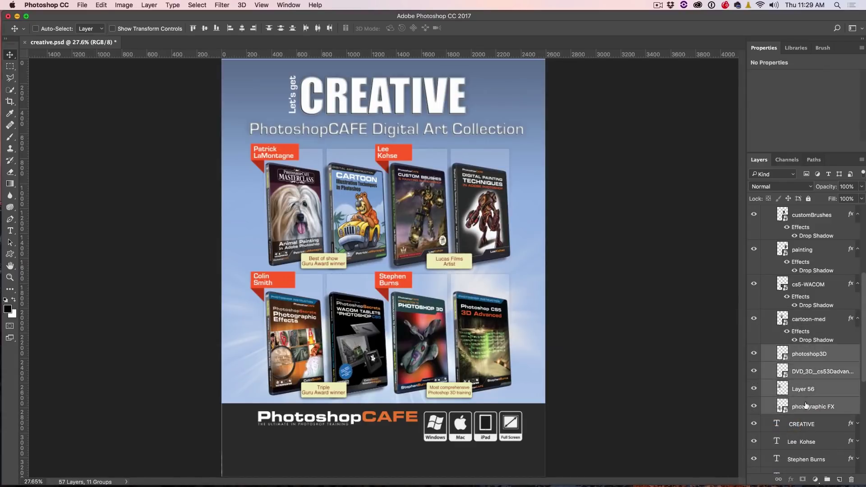
{"action": "right_click", "coordinate": [811, 360]}
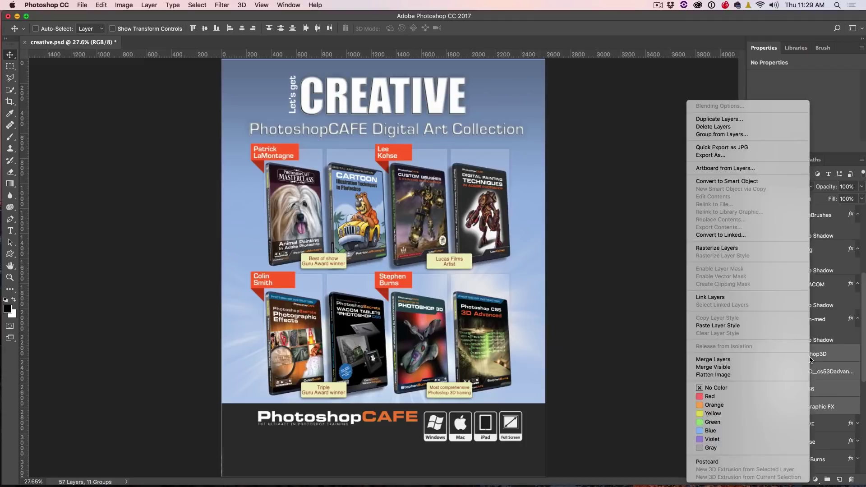
{"action": "left_click", "coordinate": [741, 326]}
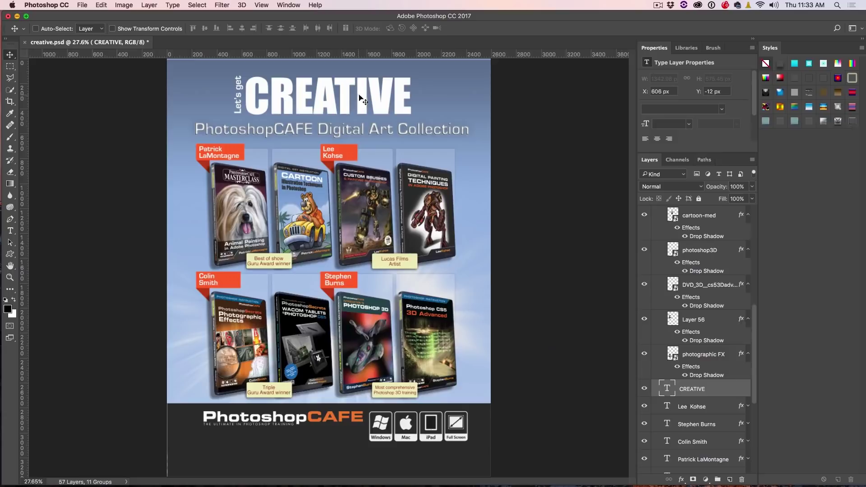
- Apply a preset style from the Styles panel to the CREATIVE text layer
{"action": "left_click_drag", "start_coordinate": [851, 121], "coordinate": [689, 392]}
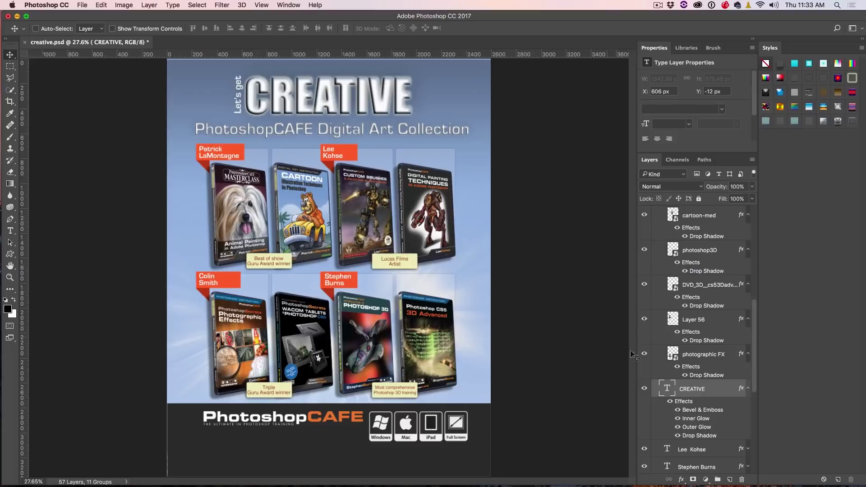
{"action": "right_click", "coordinate": [685, 403]}
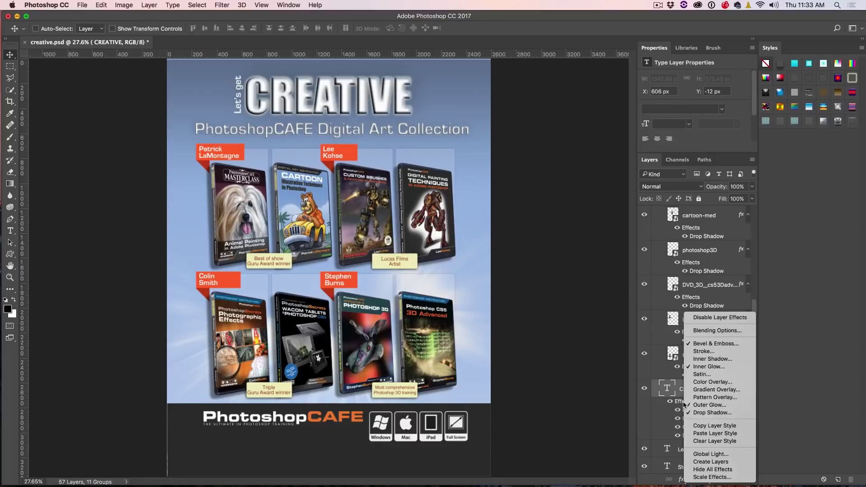
- Scale the CREATIVE text layer's effects down to 34%
{"action": "left_click", "coordinate": [724, 478]}
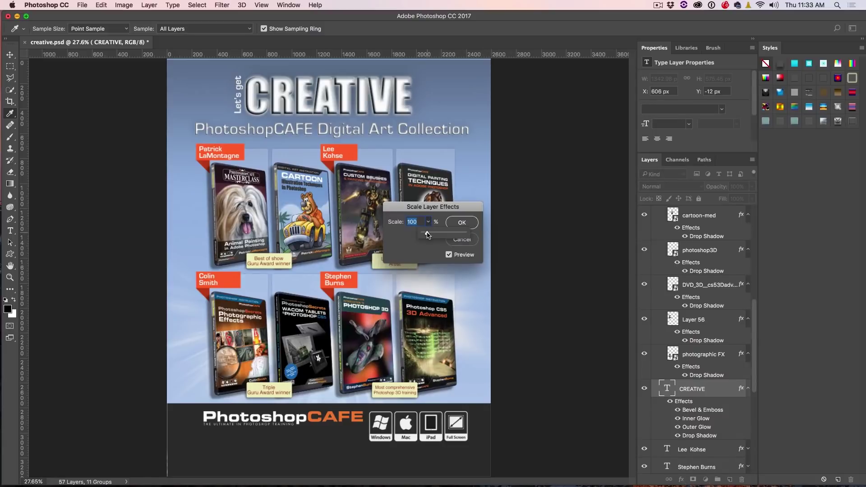
{"action": "left_click_drag", "start_coordinate": [427, 235], "coordinate": [425, 235]}
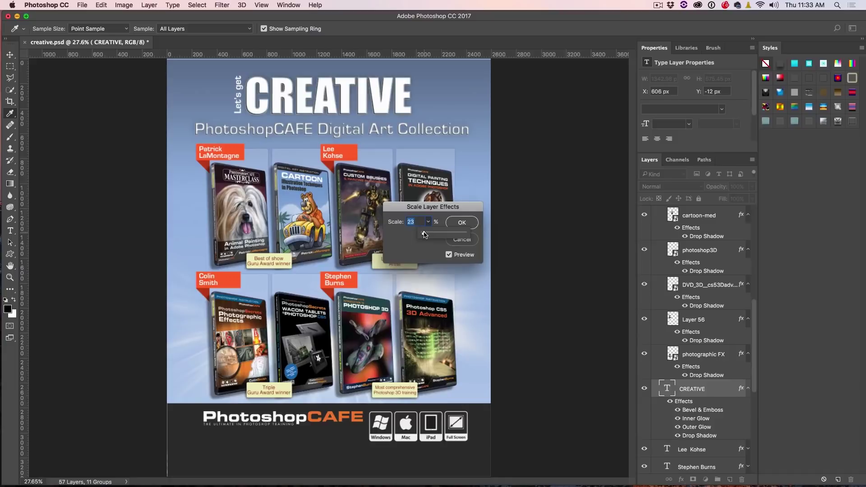
{"action": "left_click", "coordinate": [465, 223]}
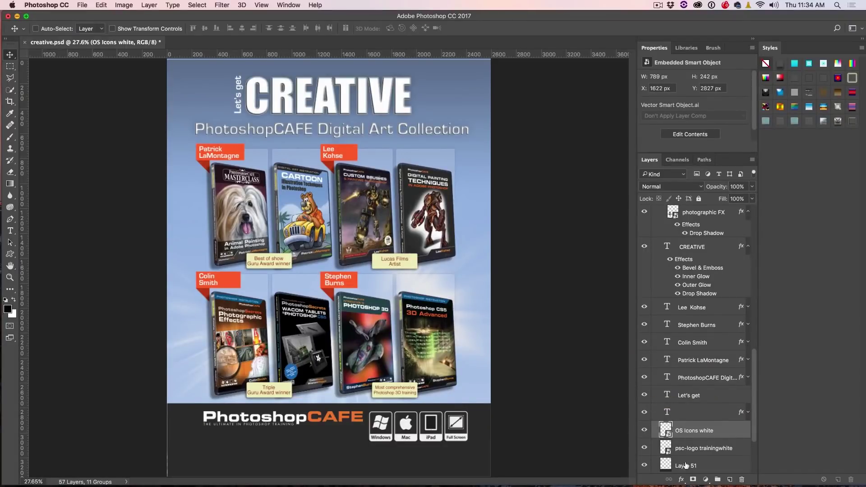
- Give OS Icons white a Bevel & Emboss at 43% depth with Contour enabled
{"action": "left_click", "coordinate": [681, 480]}
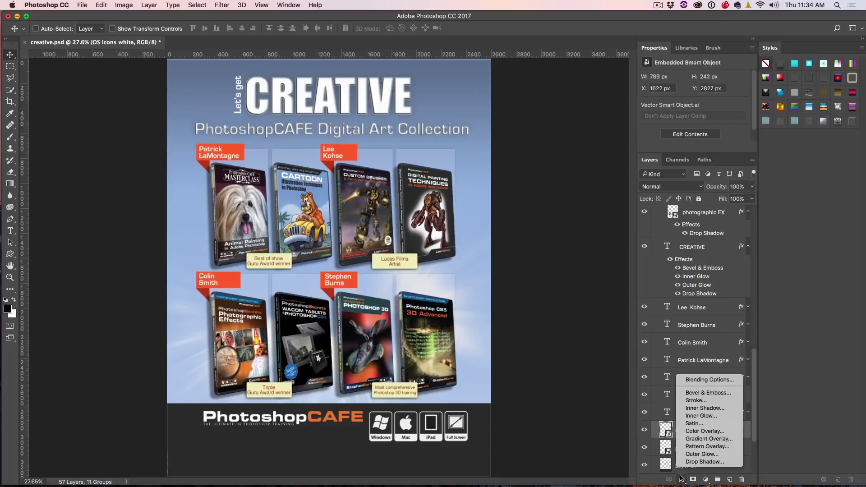
{"action": "left_click", "coordinate": [687, 393]}
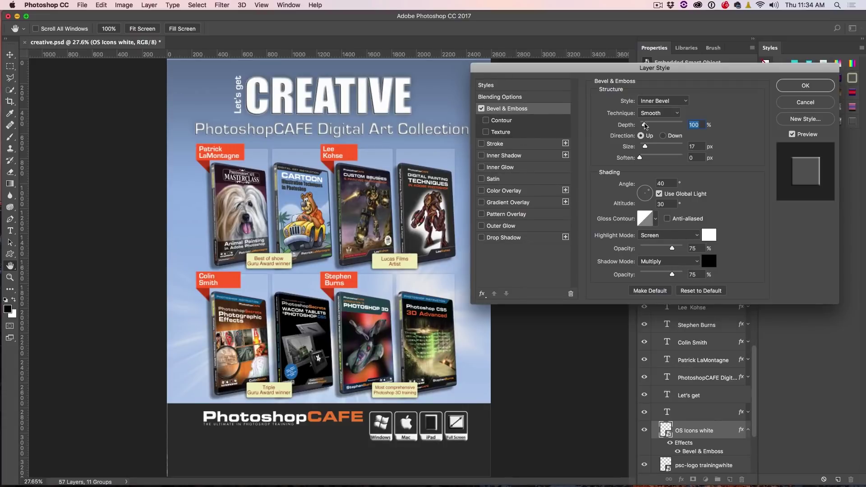
{"action": "left_click_drag", "start_coordinate": [646, 127], "coordinate": [641, 125]}
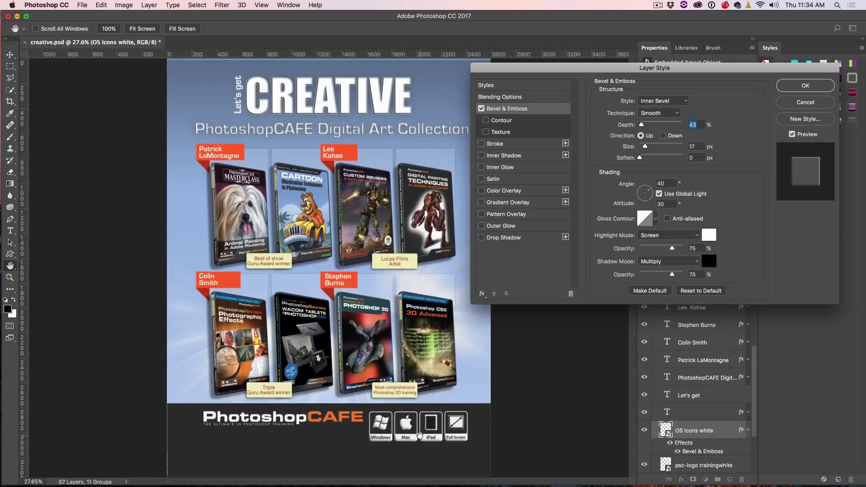
{"action": "left_click", "coordinate": [509, 121]}
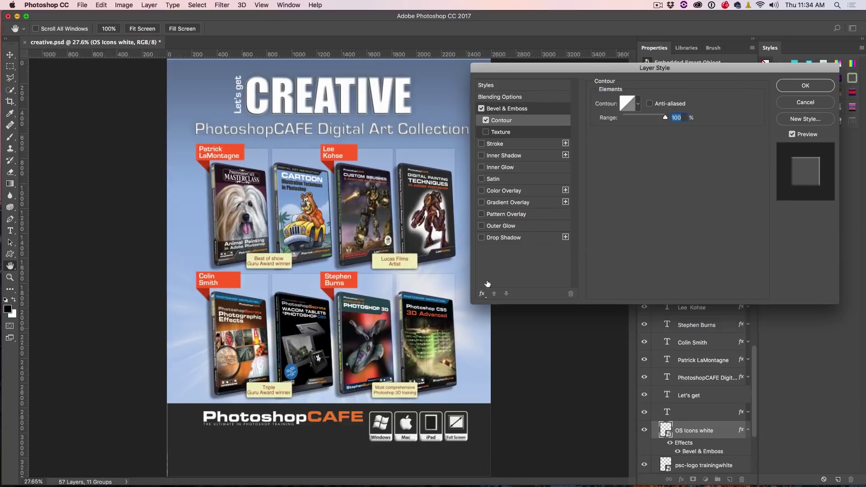
- Turn on Anti-aliased for the bevel contour and try the Cone and ring contour presets
{"action": "left_click", "coordinate": [650, 104]}
{"action": "left_click", "coordinate": [639, 105]}
{"action": "left_click", "coordinate": [599, 124]}
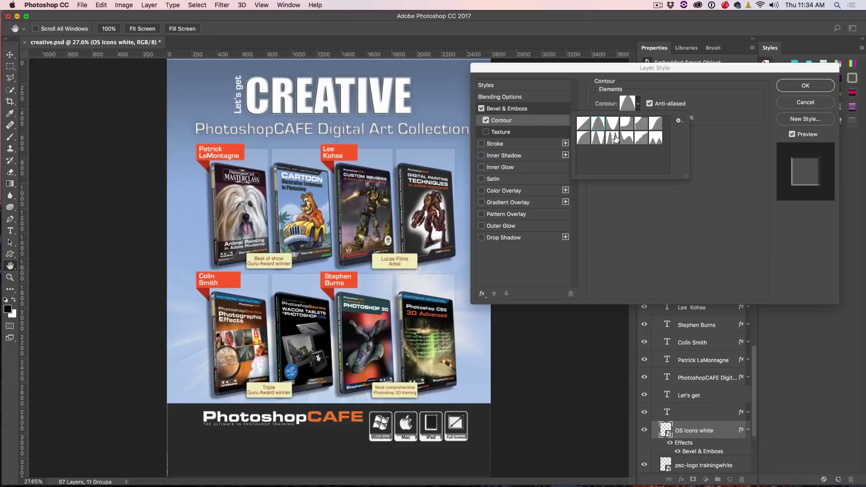
{"action": "left_click", "coordinate": [614, 138]}
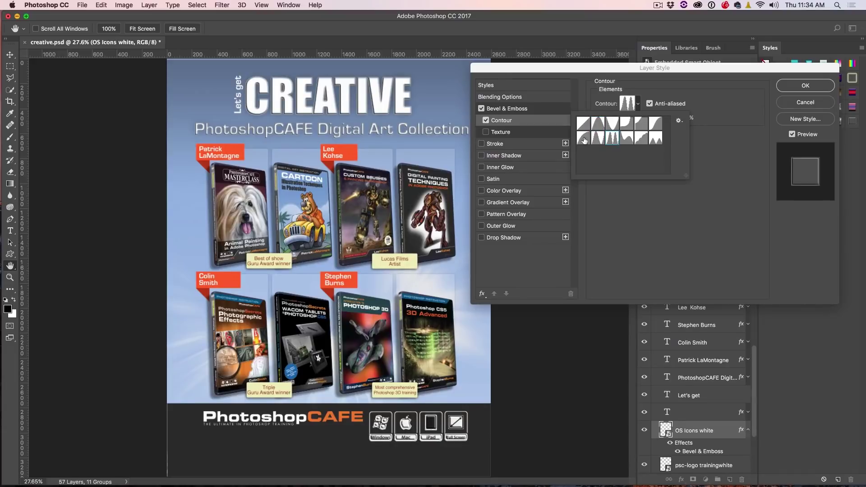
{"action": "left_click", "coordinate": [584, 138]}
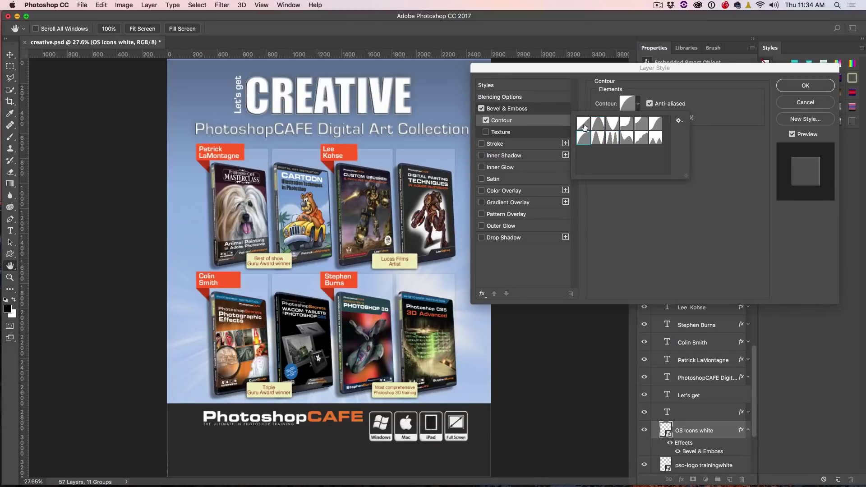
{"action": "left_click", "coordinate": [585, 128]}
{"action": "left_click", "coordinate": [584, 138]}
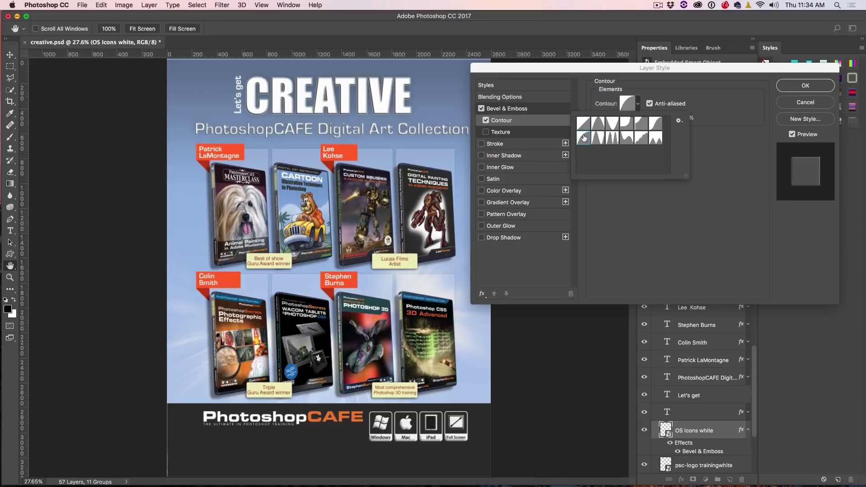
{"action": "left_click", "coordinate": [666, 90]}
- Toggle the contour off and back on to compare, then commit the layer style
{"action": "left_click", "coordinate": [487, 120]}
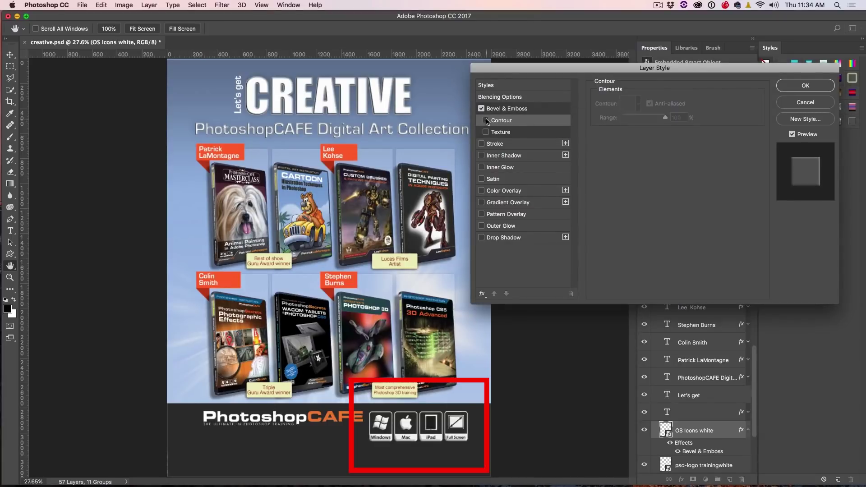
{"action": "left_click", "coordinate": [487, 120]}
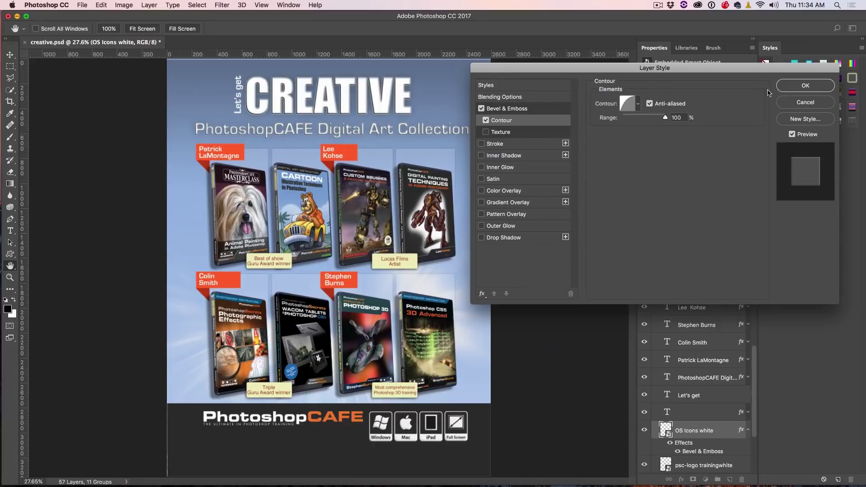
{"action": "left_click", "coordinate": [806, 85]}
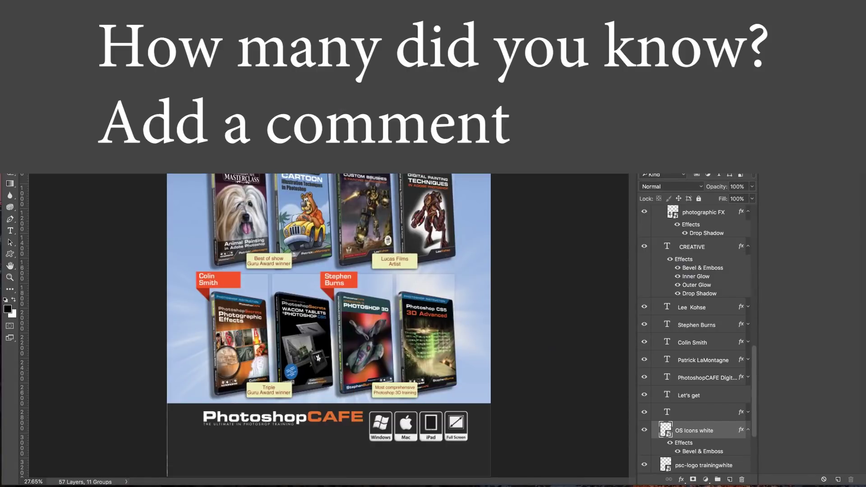